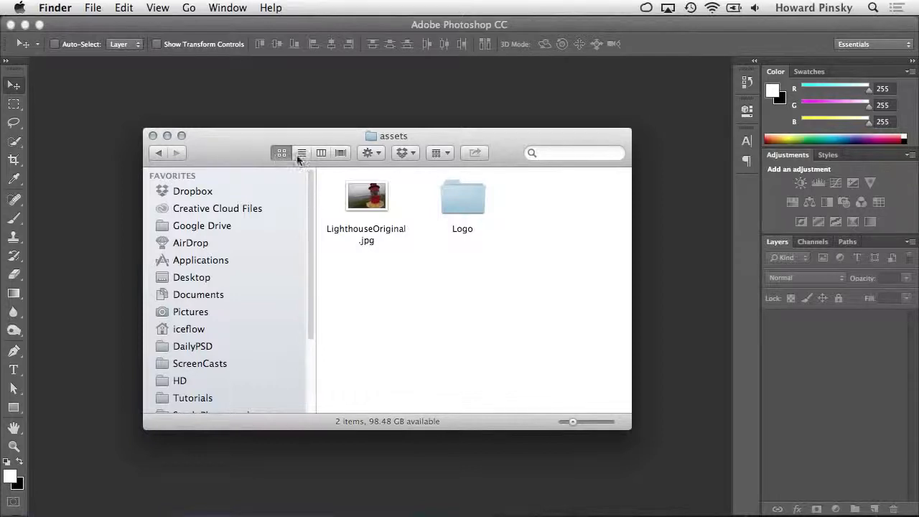
Preview LighthouseOriginal.jpg in the assets folder and open it in Photoshop.
click(378, 208)
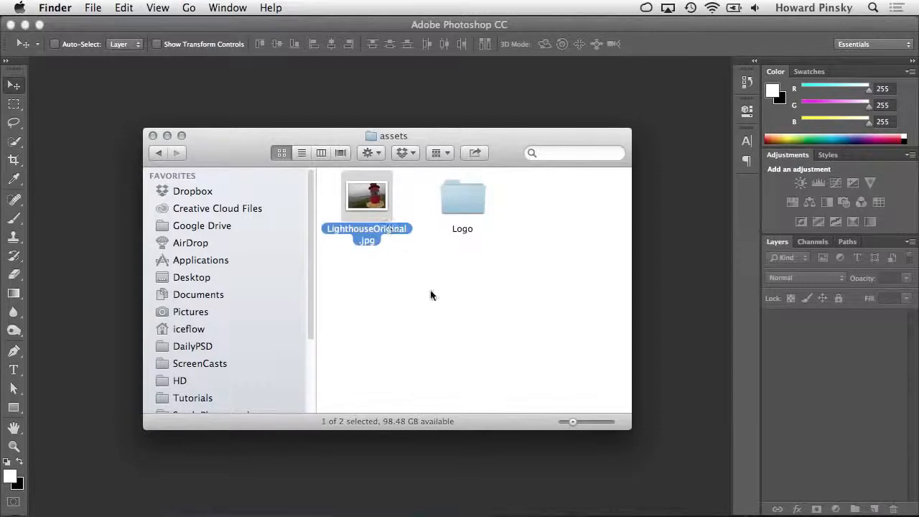
key(space)
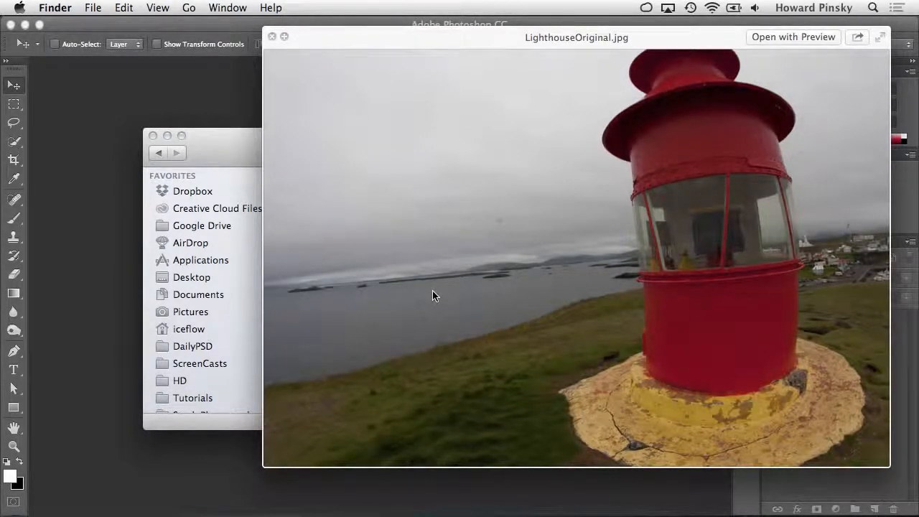
key(space)
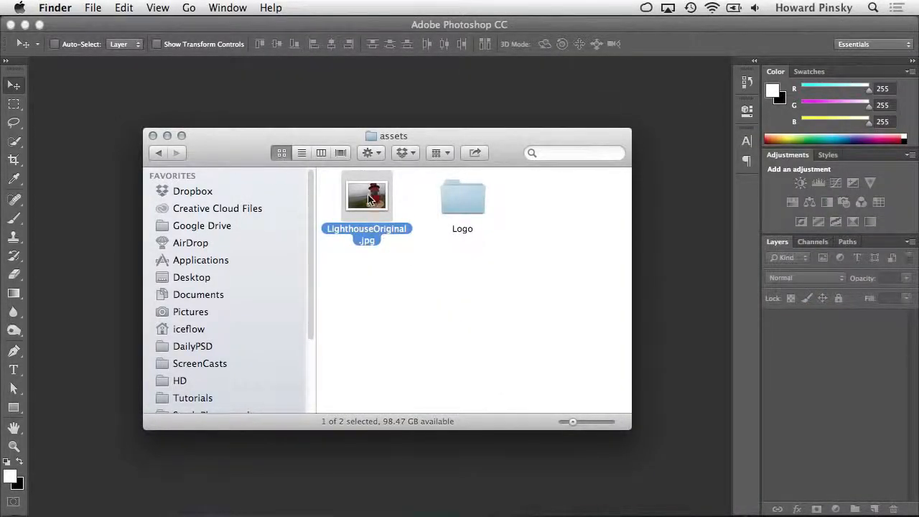
drag(356, 193, 465, 501)
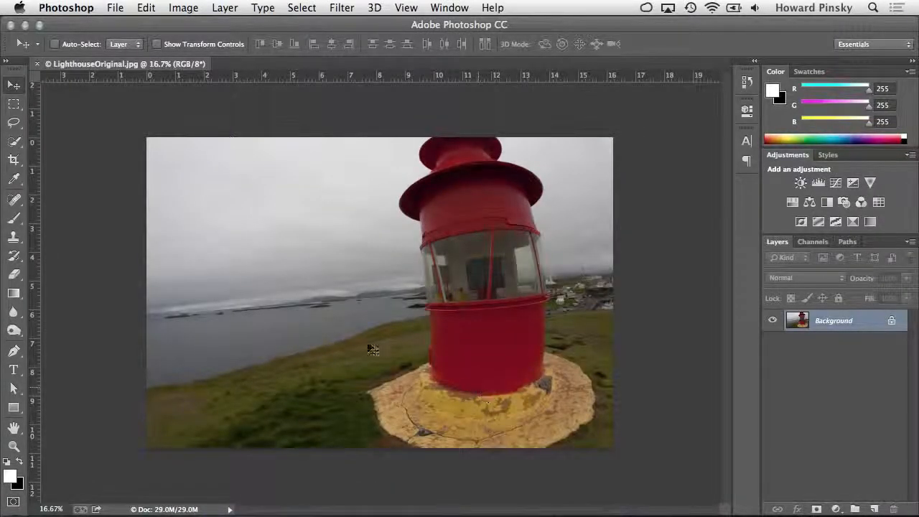
click(116, 7)
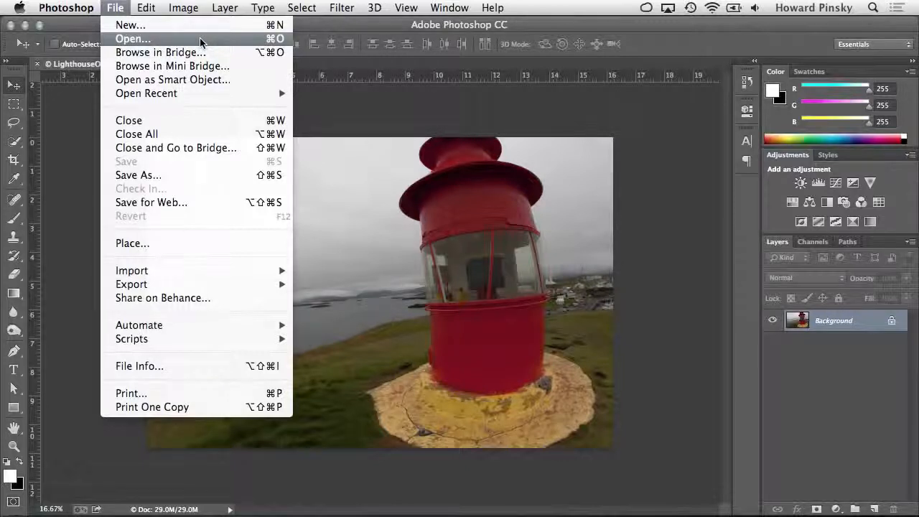
key(Escape)
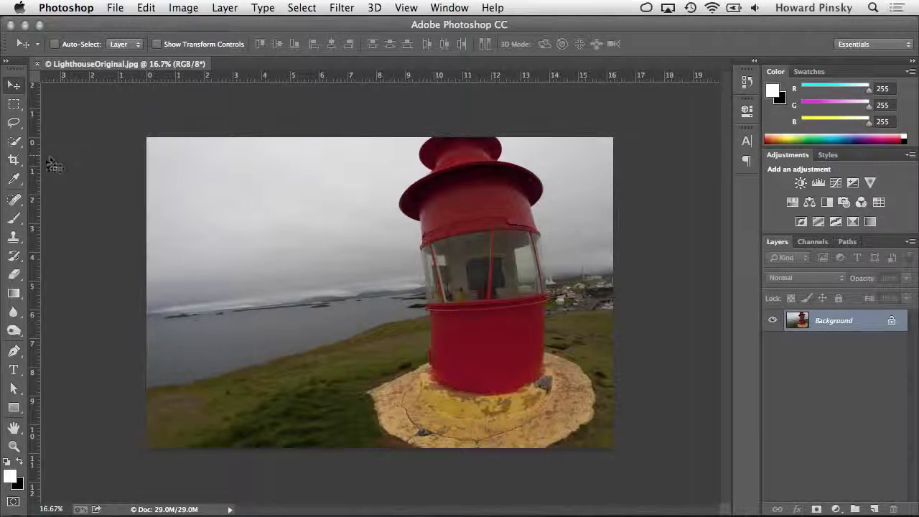
Start the Crop tool and pull the side and top edges of the crop frame slightly inward around the lighthouse scene.
click(8, 164)
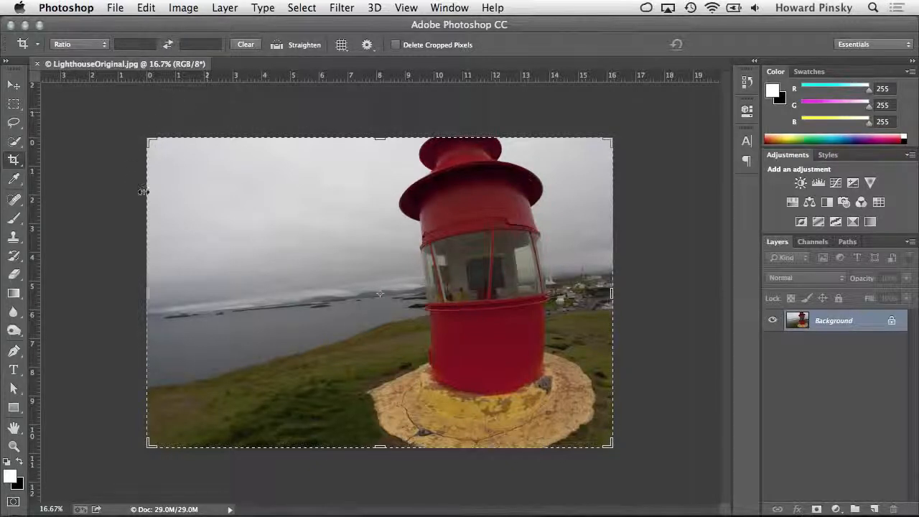
mouse_move(148, 293)
mouse_down()
mouse_move(174, 292)
mouse_move(157, 290)
mouse_up()
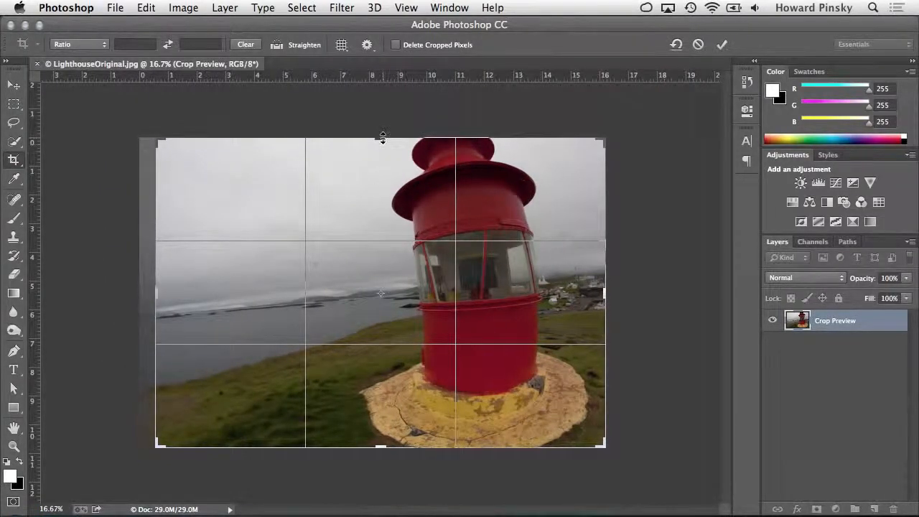
drag(380, 138, 385, 158)
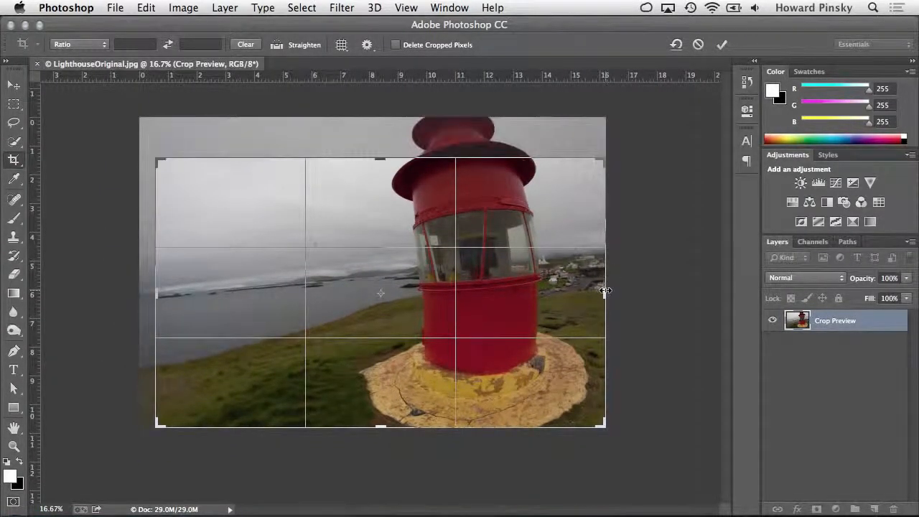
drag(605, 293, 592, 290)
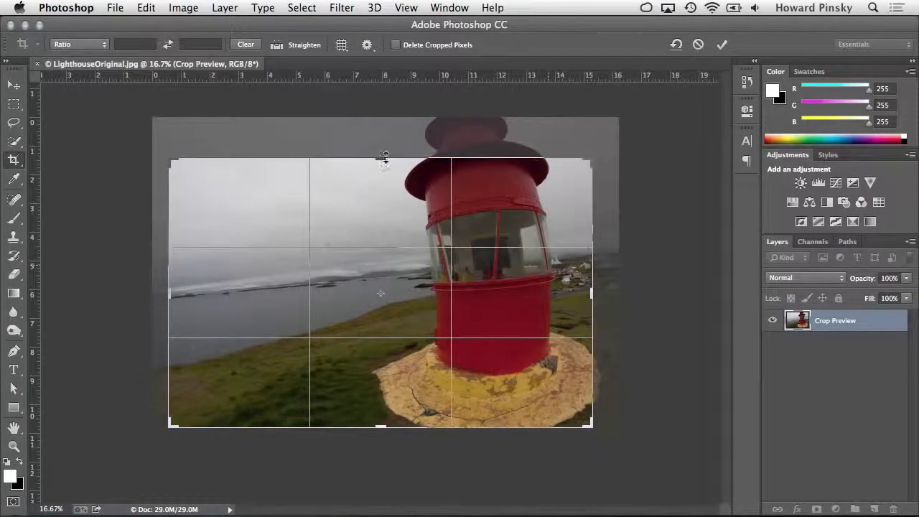
drag(381, 158, 385, 154)
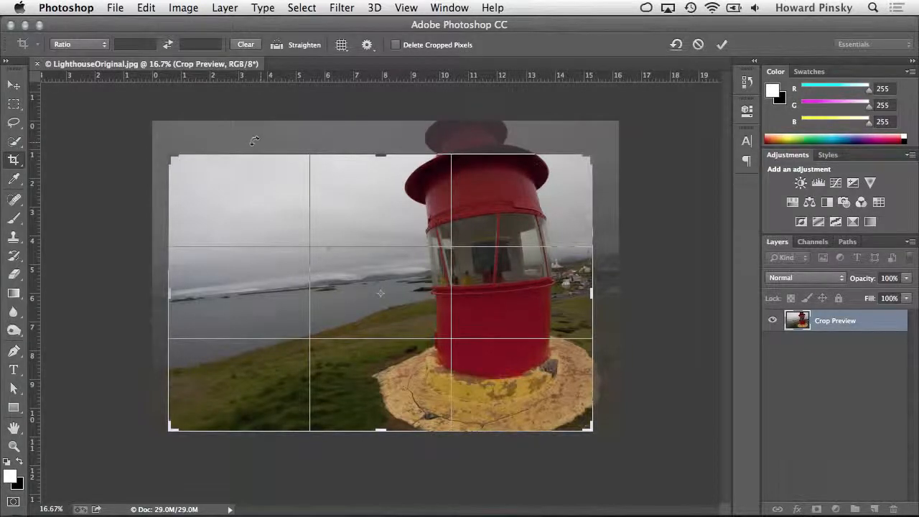
Constrain the crop frame to a custom 4:3 ratio.
click(98, 45)
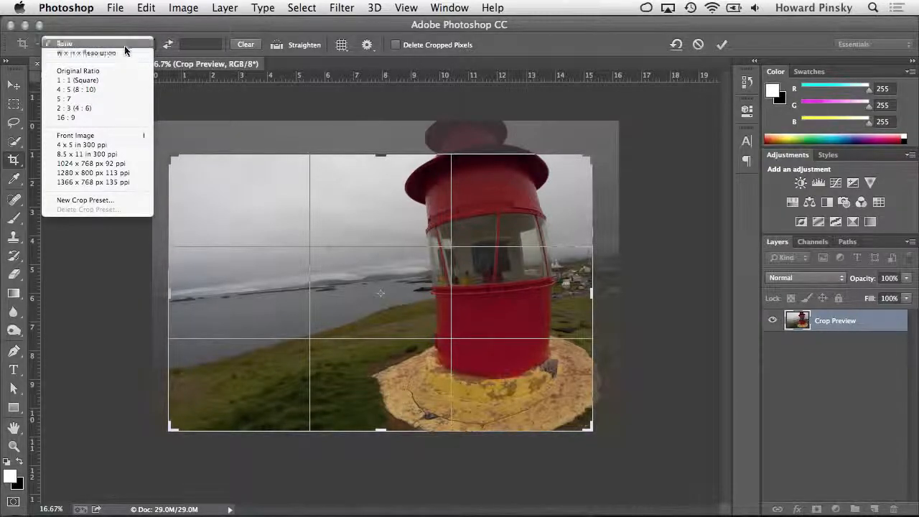
click(124, 43)
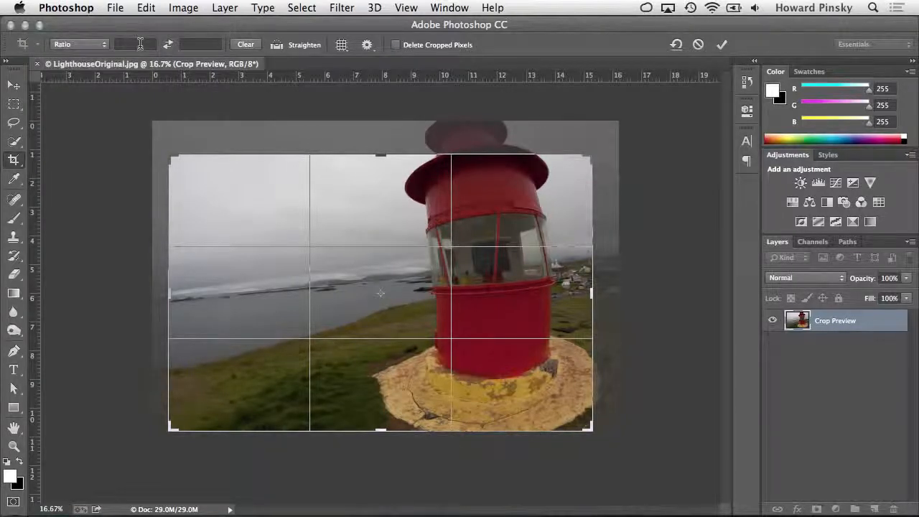
click(142, 43)
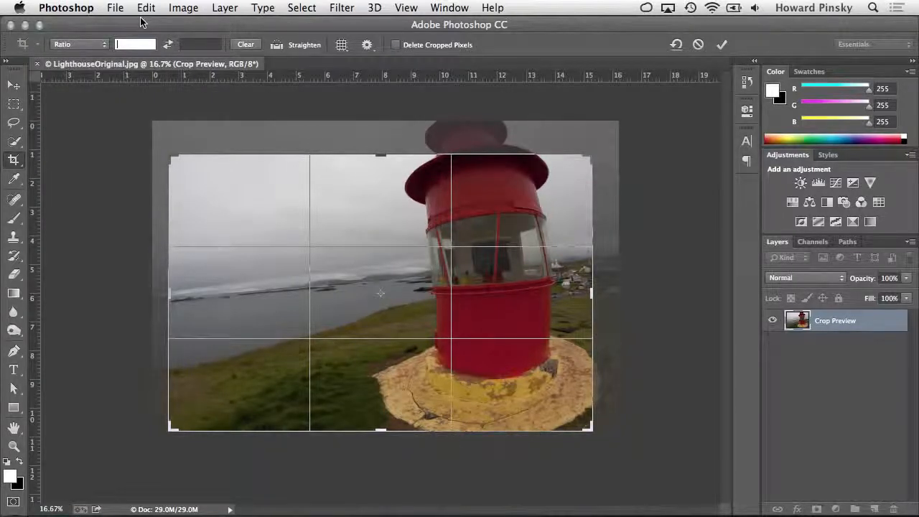
text(4)
key(Tab)
text(3)
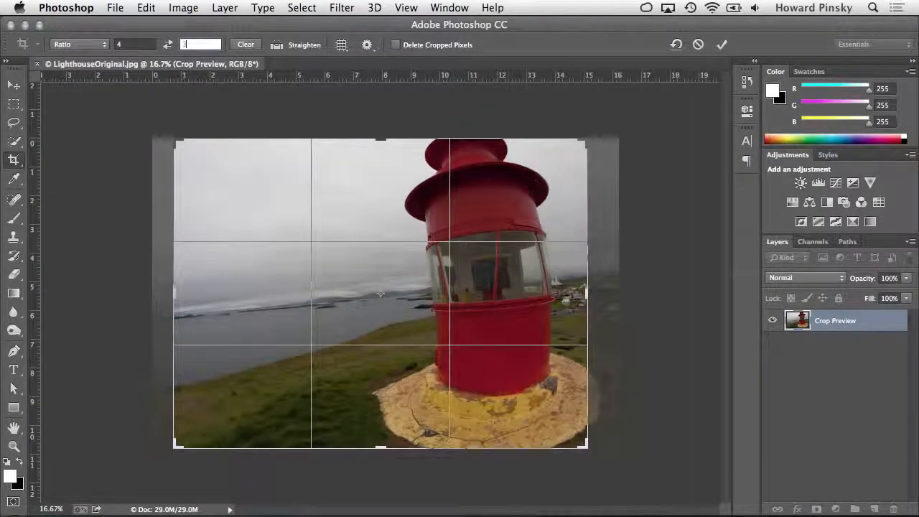
Change the crop frame's ratio to 16:9.
key(shift+Tab)
text(16)
key(Tab)
text(9)
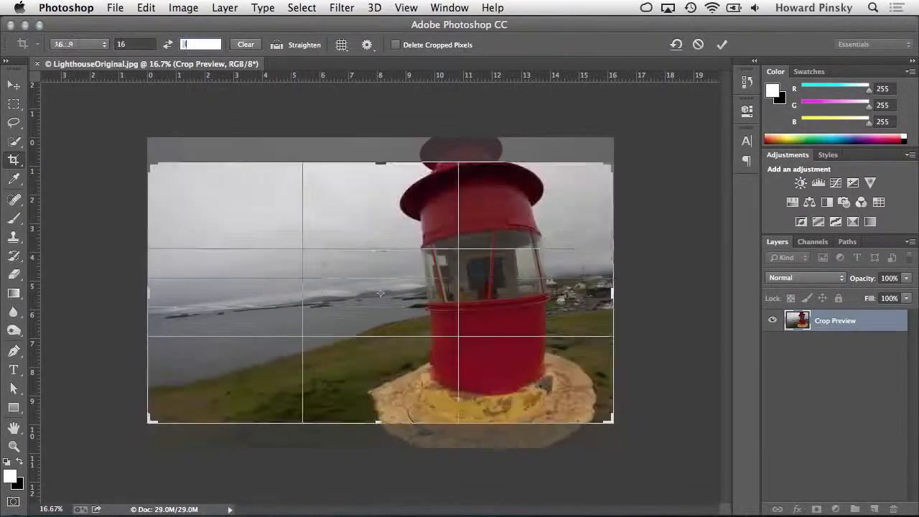
Apply the 5:7 crop preset and shift the photo so the whole lighthouse sits within the portrait frame.
click(85, 45)
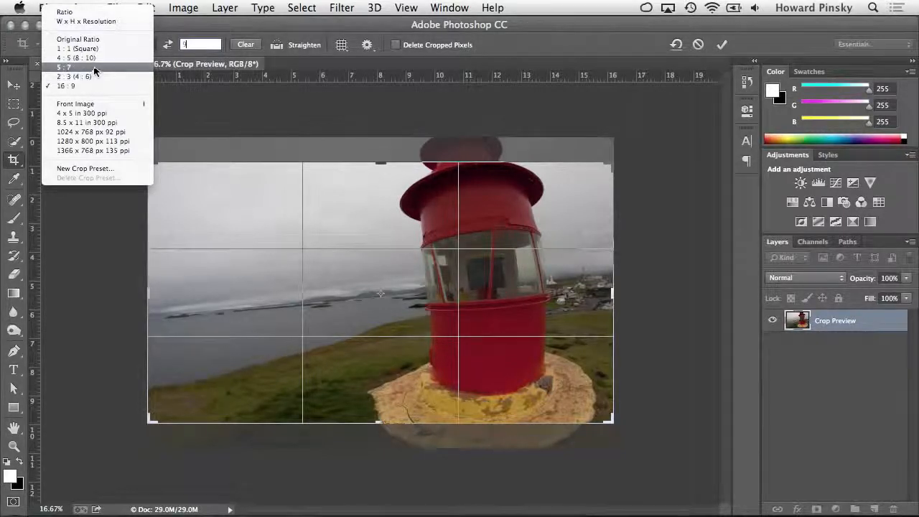
click(94, 67)
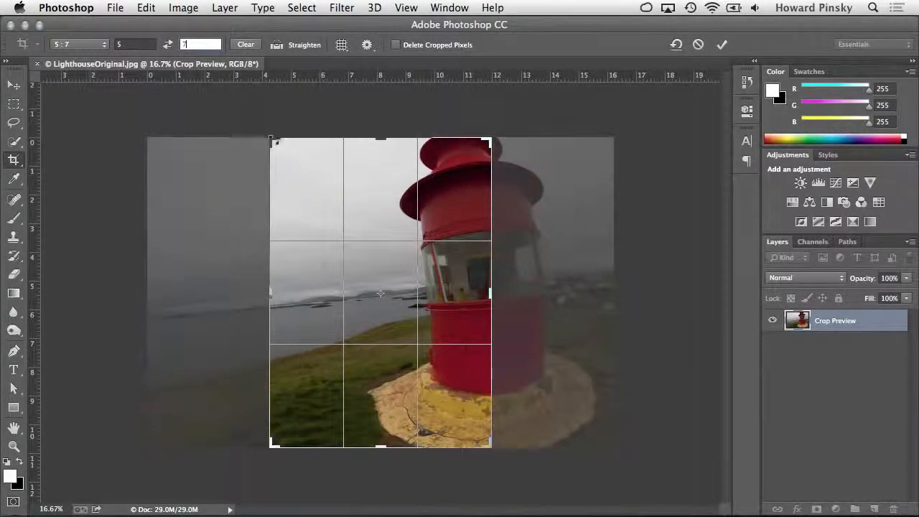
mouse_move(272, 140)
mouse_down()
mouse_move(304, 178)
mouse_move(271, 140)
mouse_up()
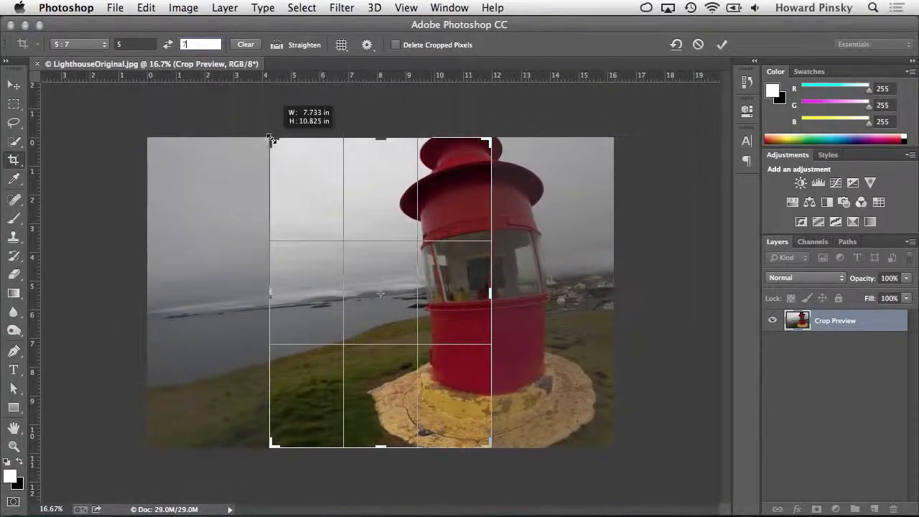
drag(336, 211, 269, 207)
Constrain the crop to the Original Ratio and scale the frame slightly smaller than the photo.
click(88, 44)
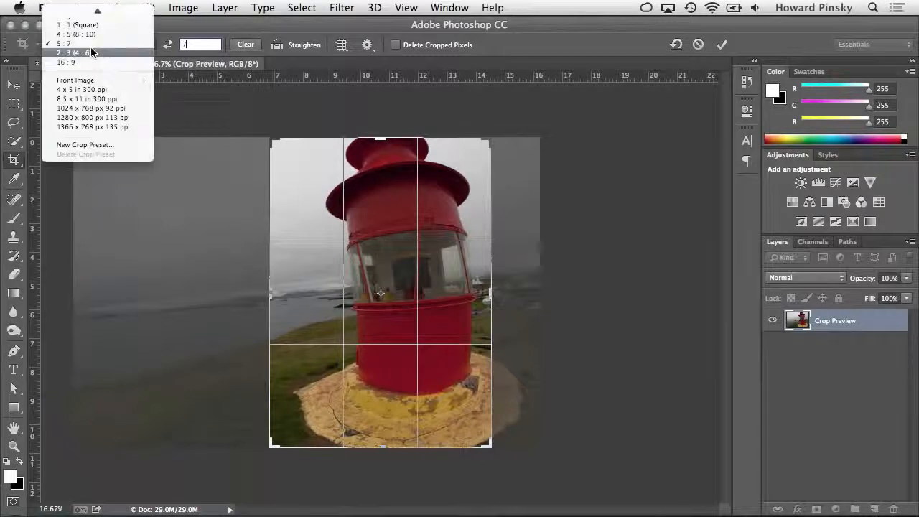
scroll(92, 53, up, 3)
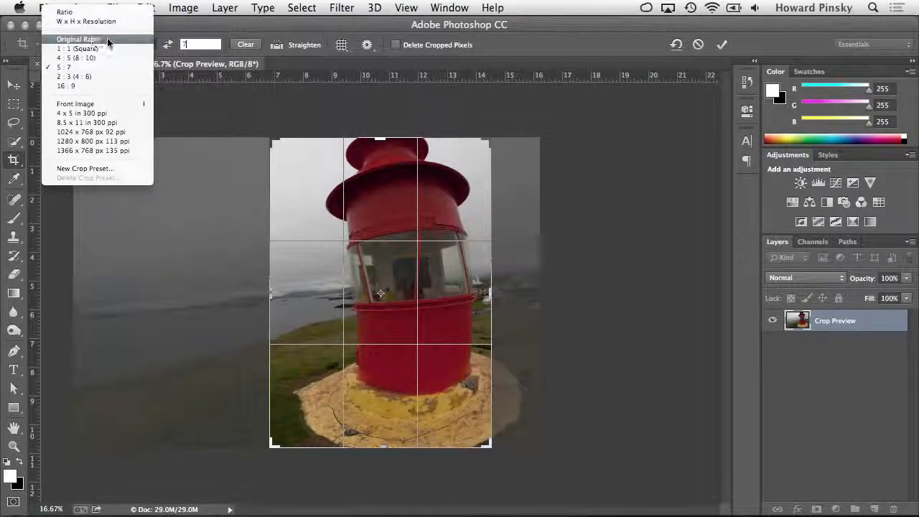
click(107, 38)
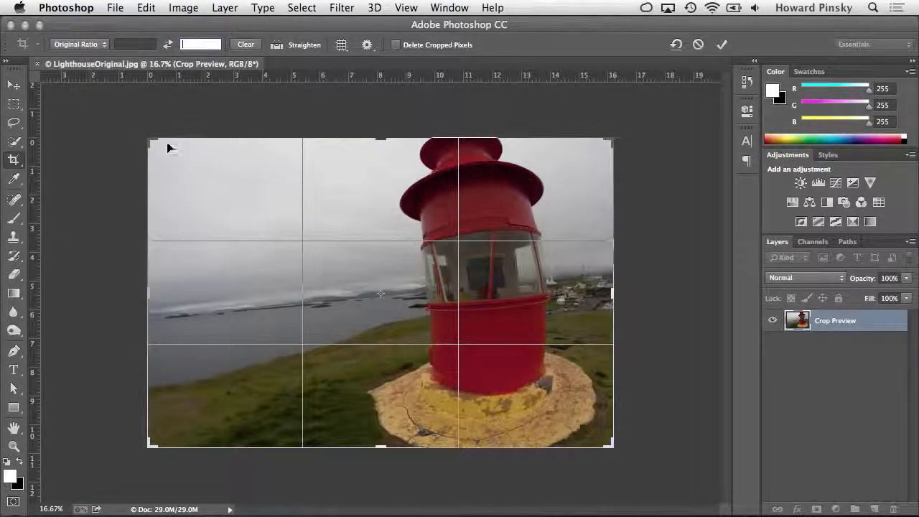
drag(149, 139, 168, 150)
mouse_move(379, 152)
mouse_down()
mouse_move(381, 185)
mouse_move(380, 148)
mouse_up()
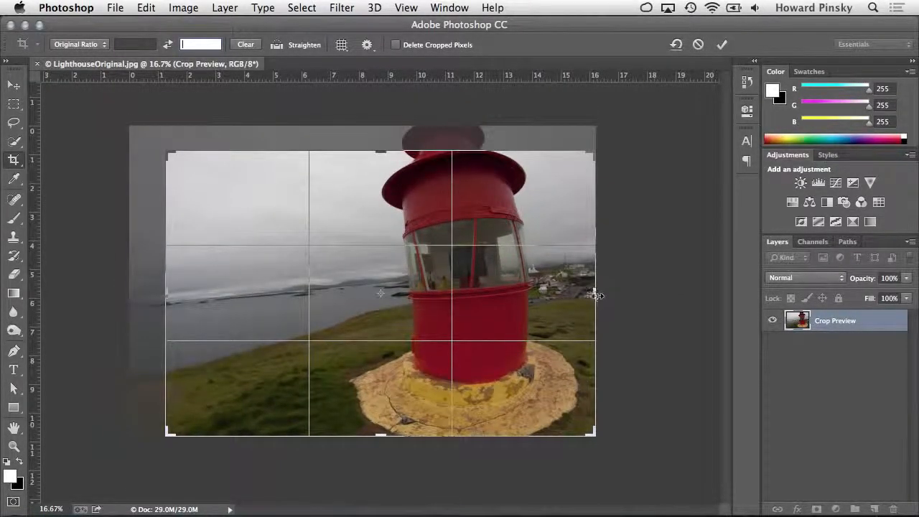
drag(597, 295, 585, 293)
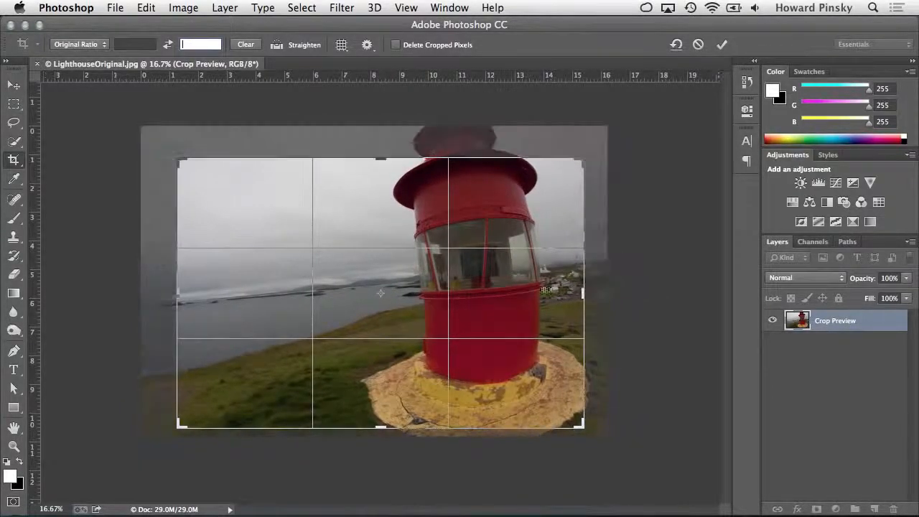
drag(180, 159, 168, 154)
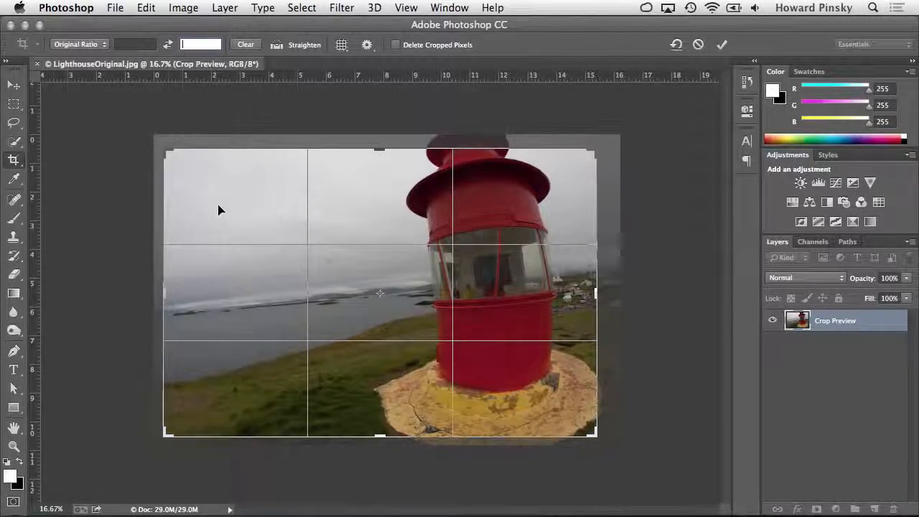
Switch the crop to W x H x Resolution with a size of 1280 px by 720 px.
click(100, 43)
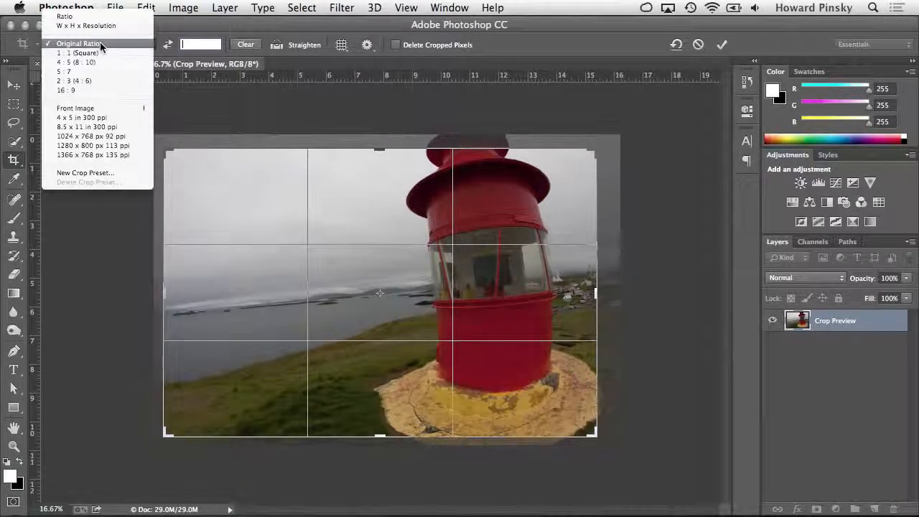
click(124, 25)
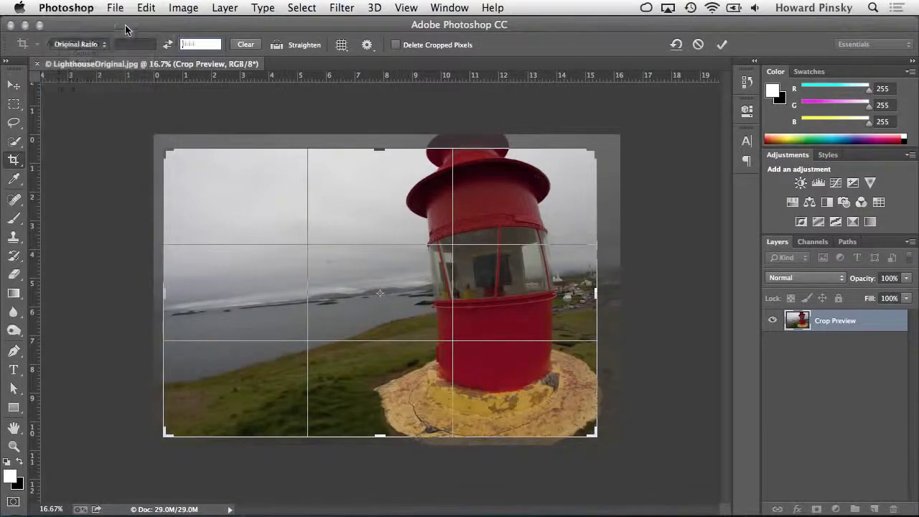
click(129, 44)
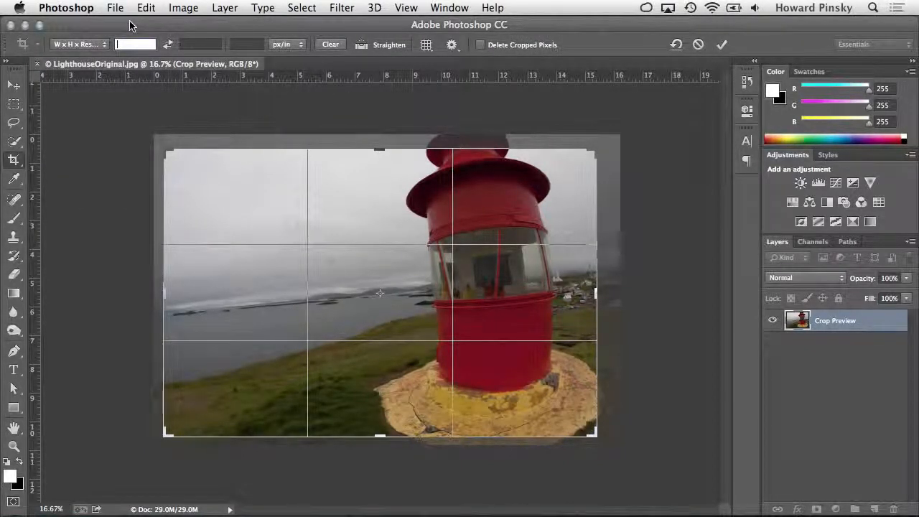
text(1280px)
key(Tab)
text(720px)
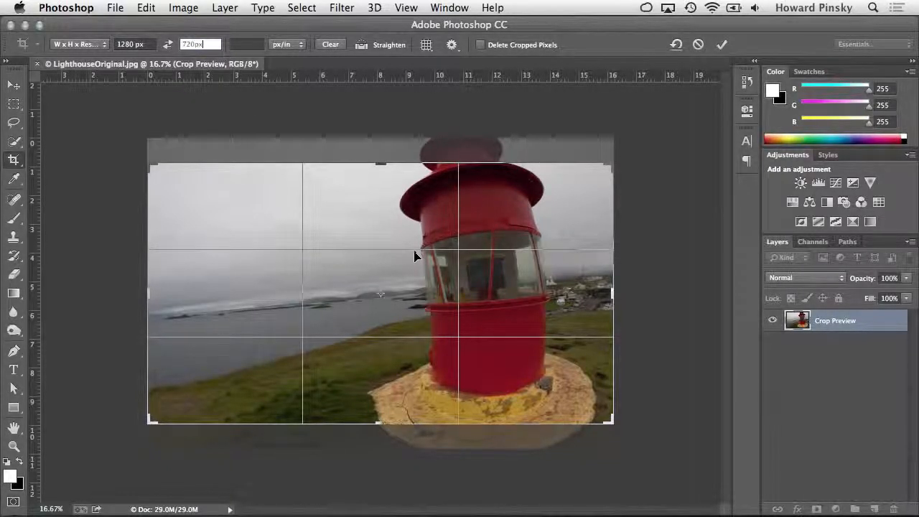
Reposition the photo within the 1280 x 720 px crop frame and shrink the frame slightly.
drag(414, 255, 415, 244)
drag(610, 294, 608, 294)
drag(531, 291, 531, 294)
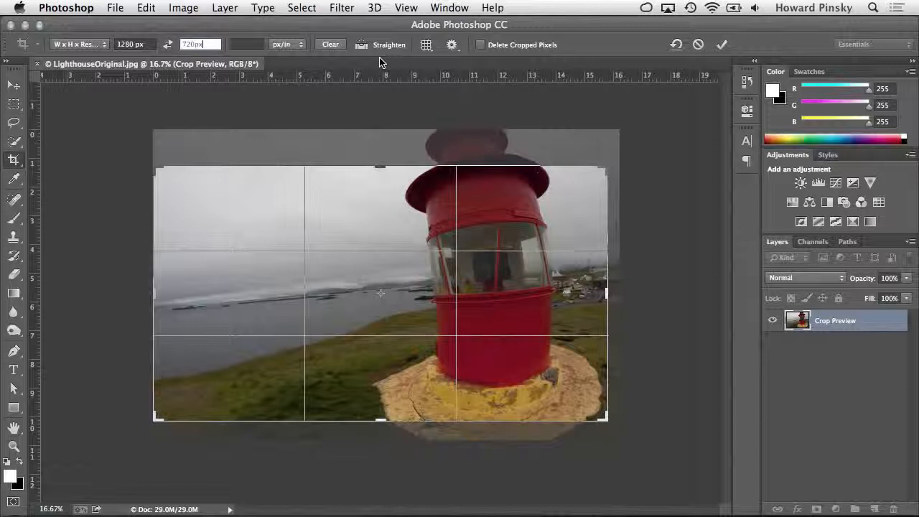
Straighten the photo along the sea horizon and nudge its position inside the crop frame.
click(361, 44)
drag(153, 311, 302, 300)
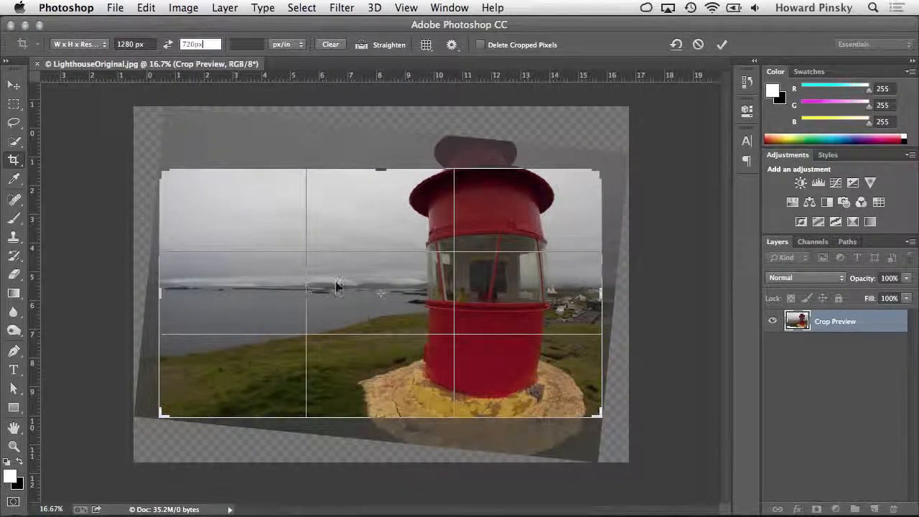
mouse_move(377, 313)
mouse_down()
mouse_move(378, 297)
mouse_move(377, 307)
mouse_up()
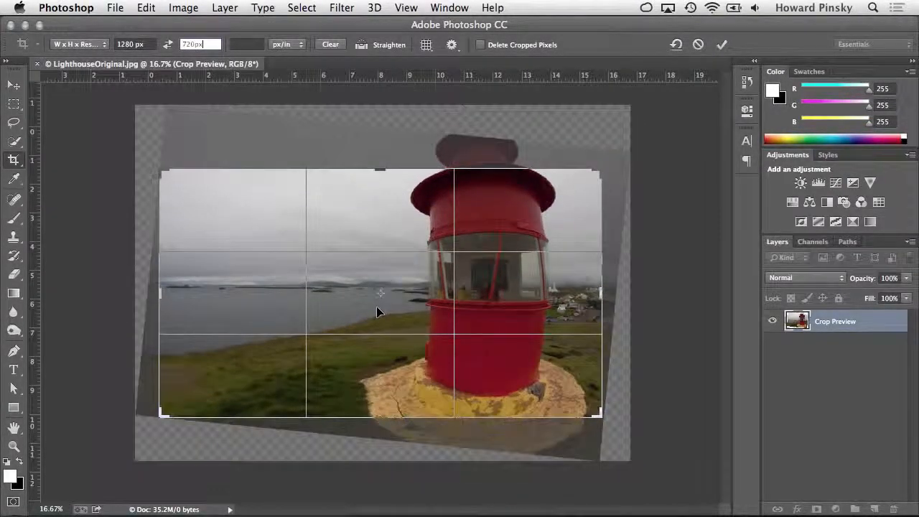
Turn Delete Cropped Pixels on and back off, and apply the crop to keep the hidden pixels.
click(497, 46)
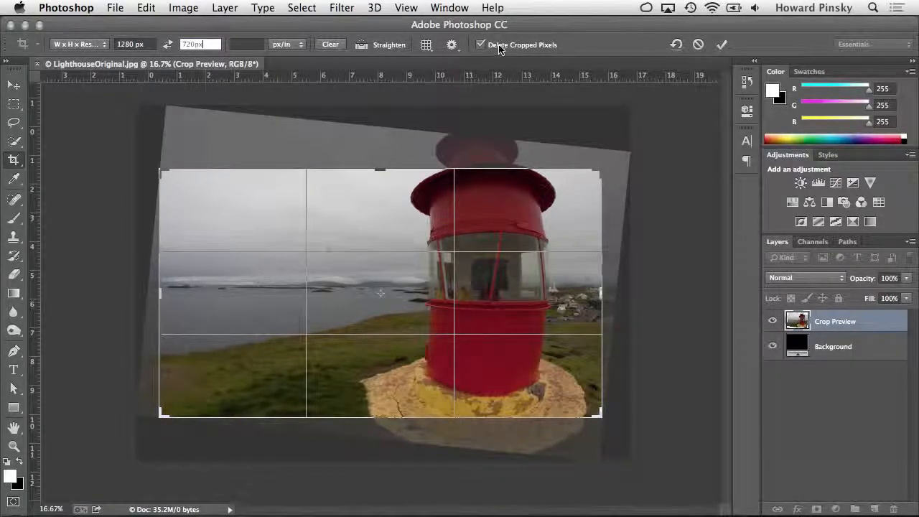
click(500, 47)
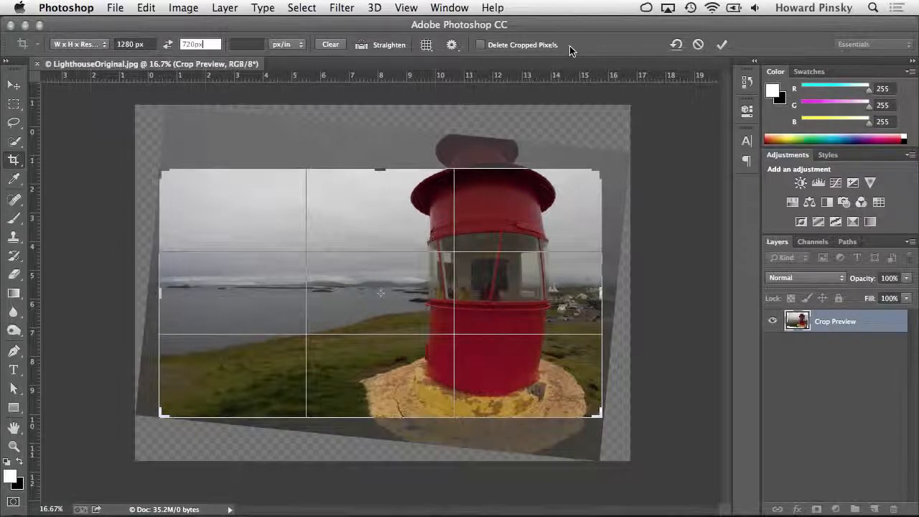
click(723, 46)
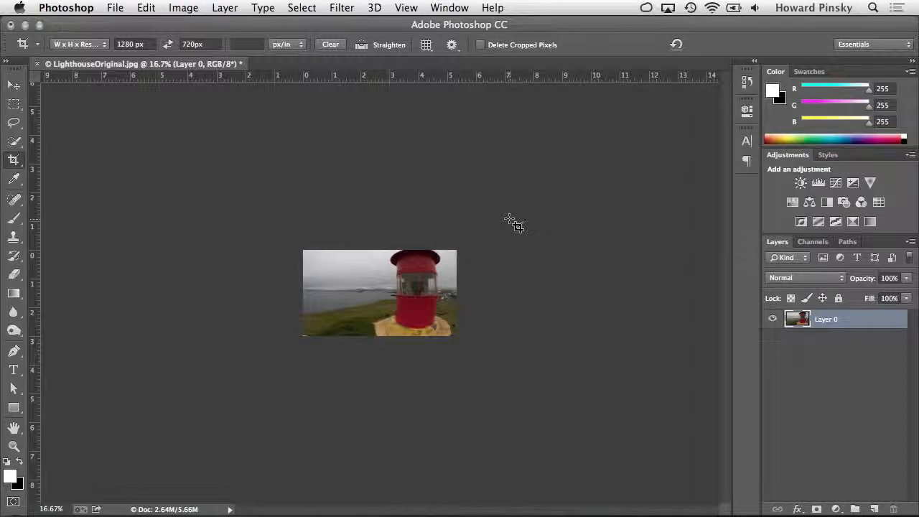
Inspect the cropped lighthouse photo at 100%, fitted to the screen, and filling the screen with the Zoom tool.
key(z)
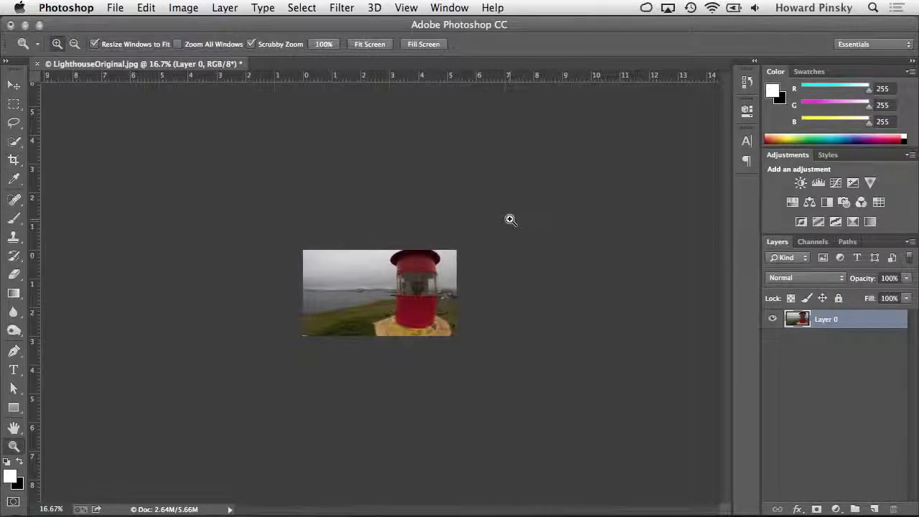
click(323, 44)
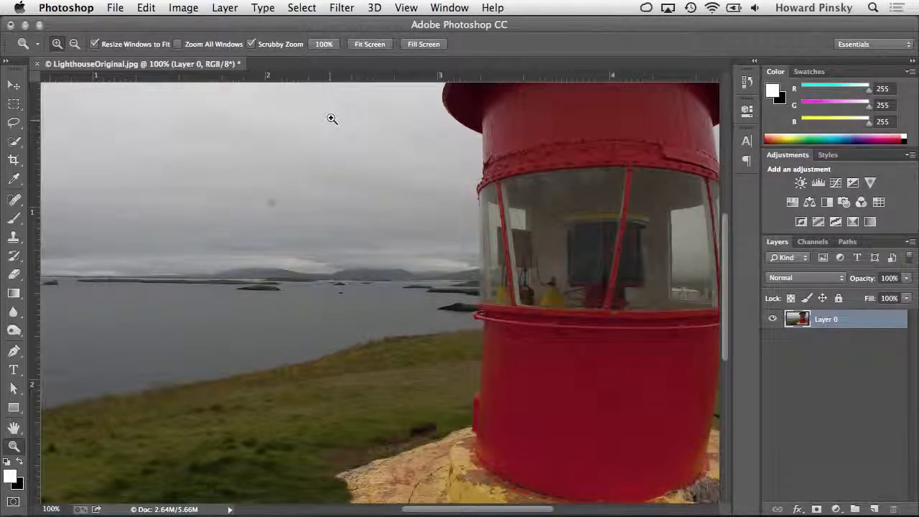
click(381, 44)
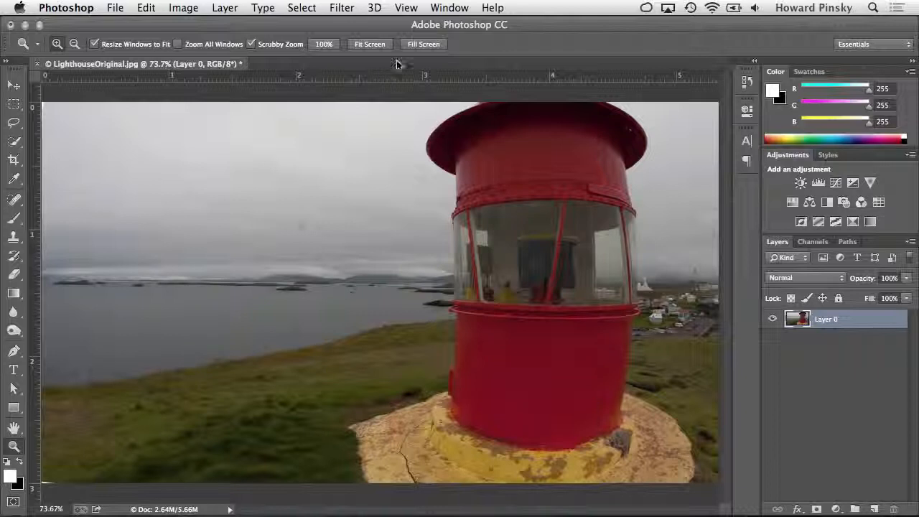
click(439, 43)
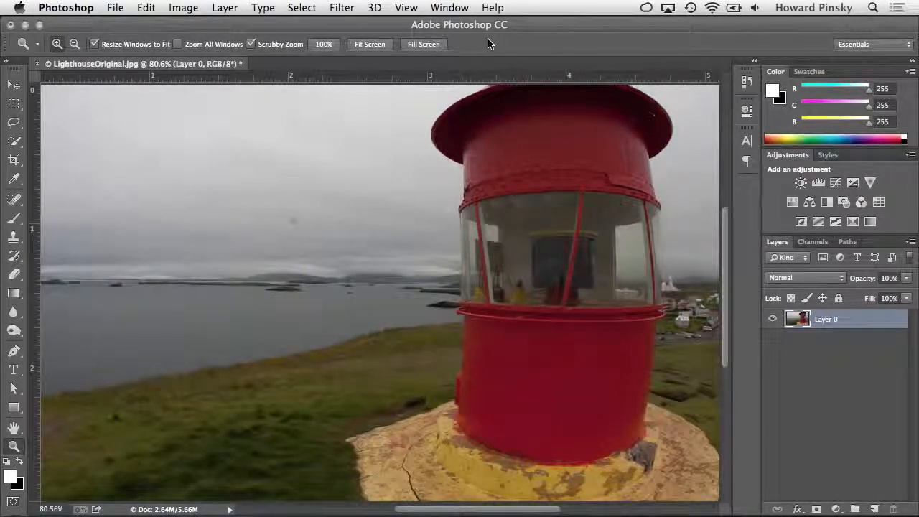
click(407, 7)
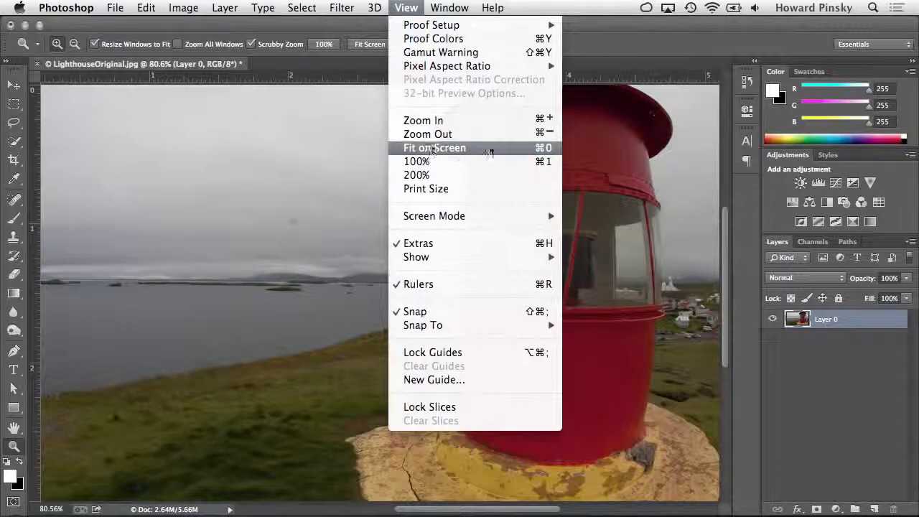
click(497, 148)
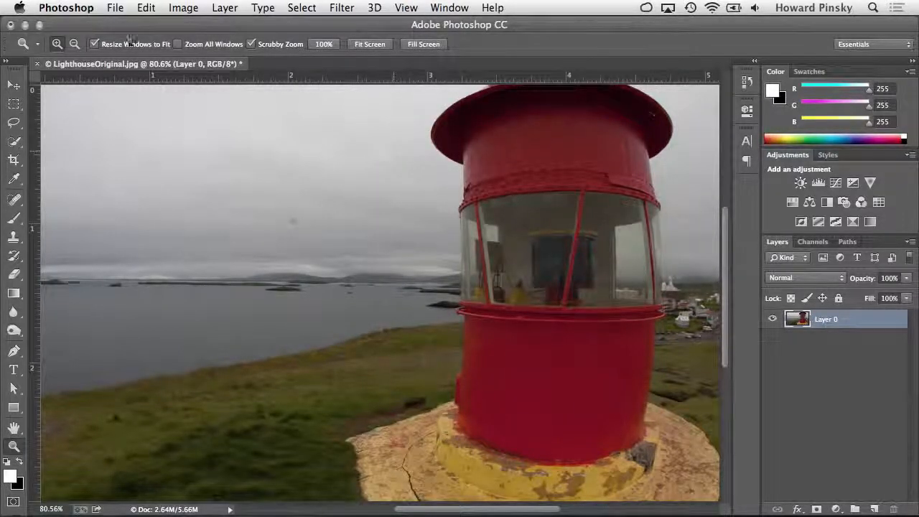
Save the cropped photo as Lighthouse.psd in Photoshop format in the assets folder, with layers kept.
click(115, 8)
click(125, 162)
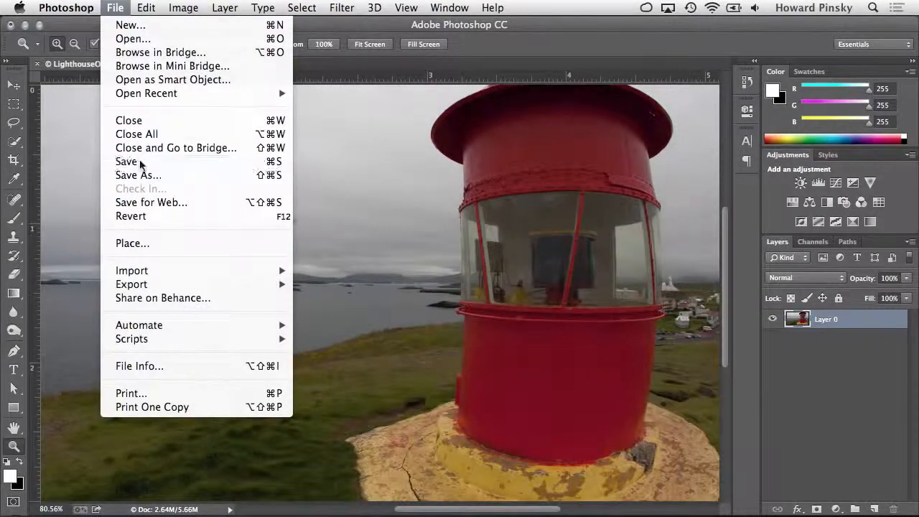
text(Light)
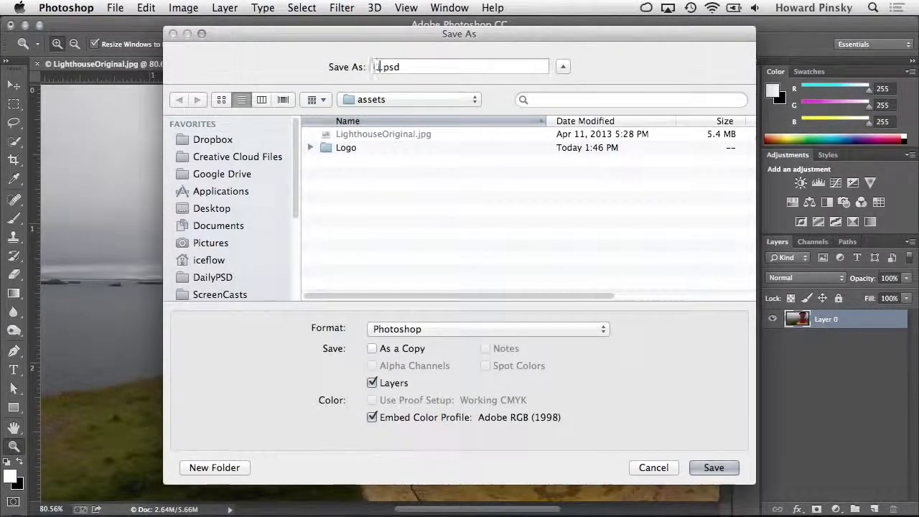
text(house)
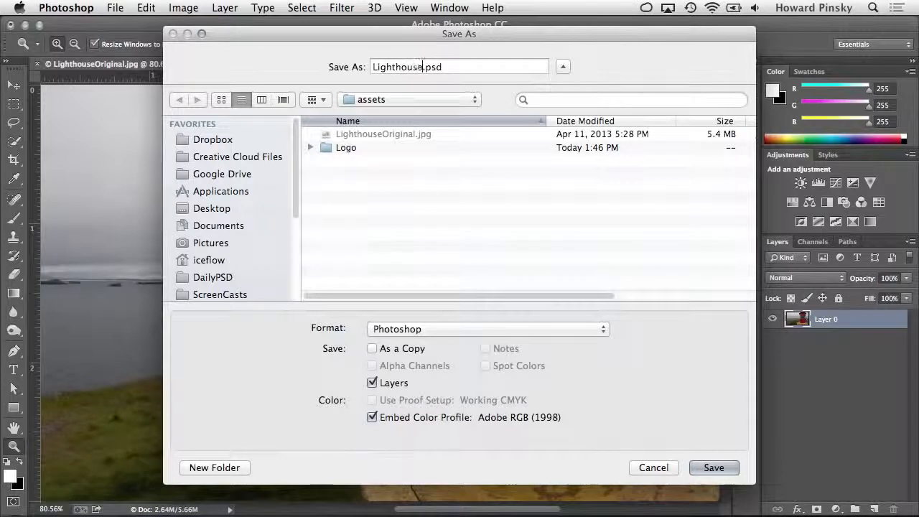
click(467, 328)
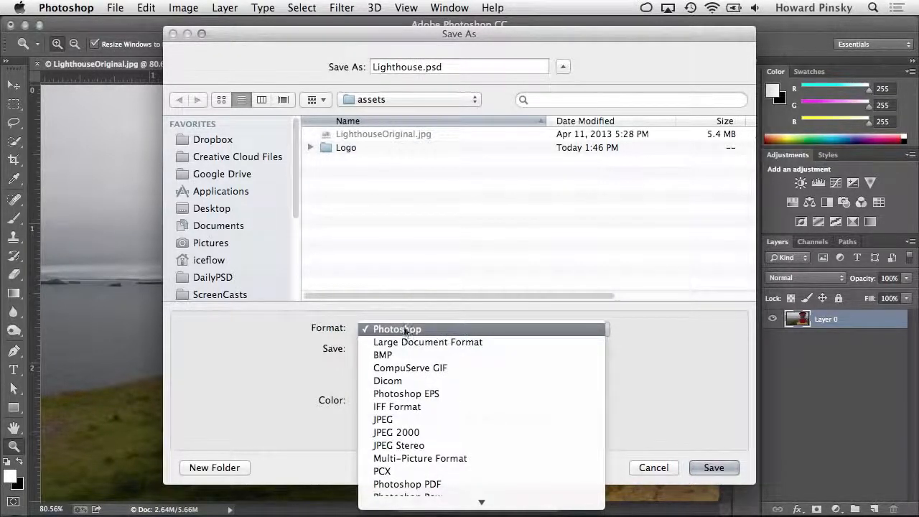
click(456, 332)
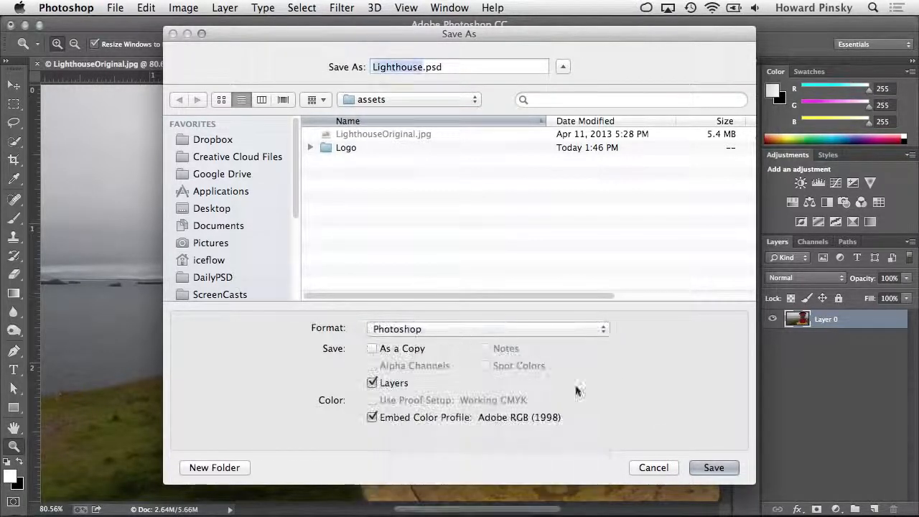
click(728, 468)
click(695, 253)
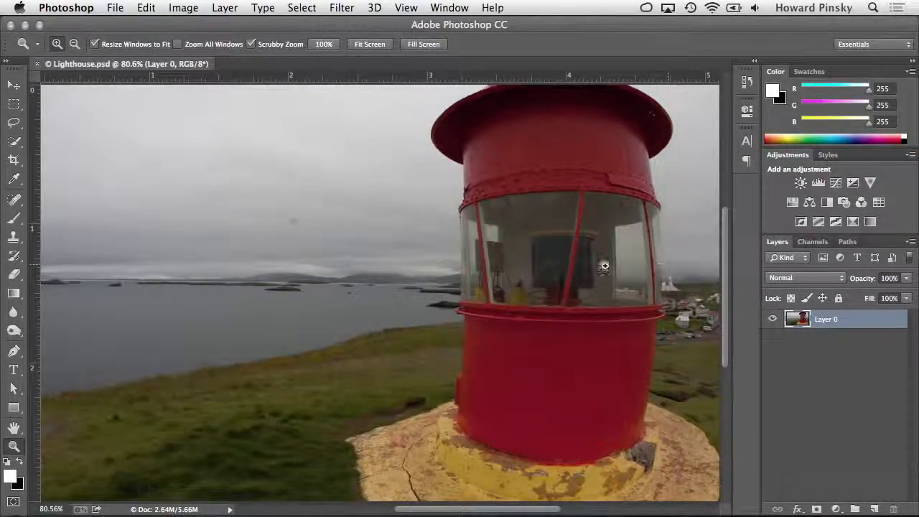
Review the file format choices in Save for Web, keep JPEG selected, and close the dialog without exporting.
click(116, 8)
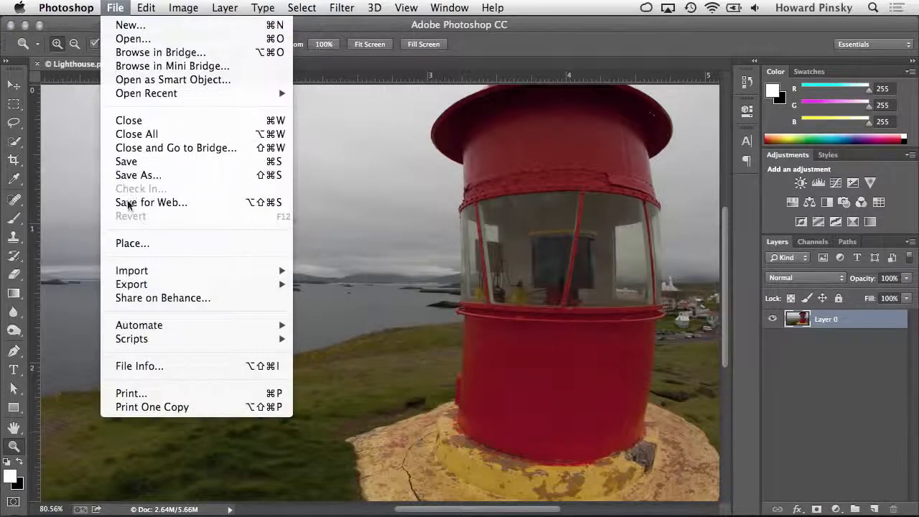
click(195, 202)
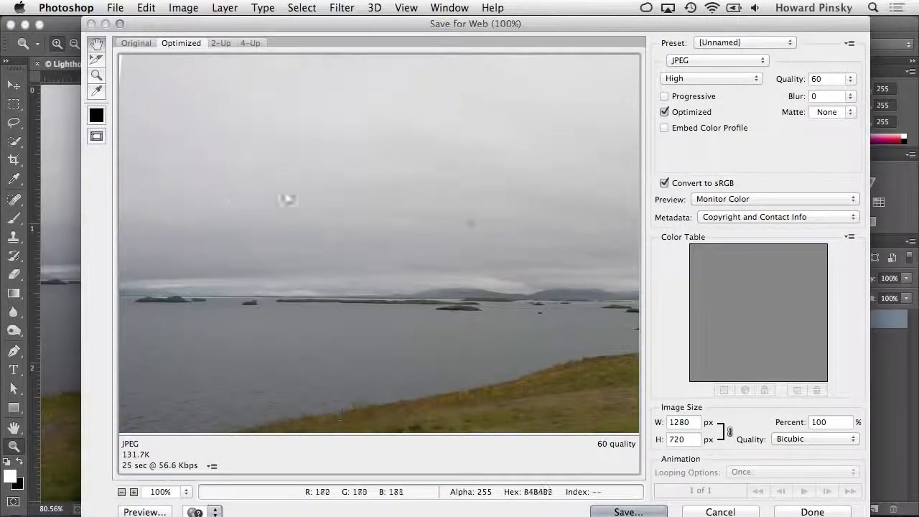
click(714, 61)
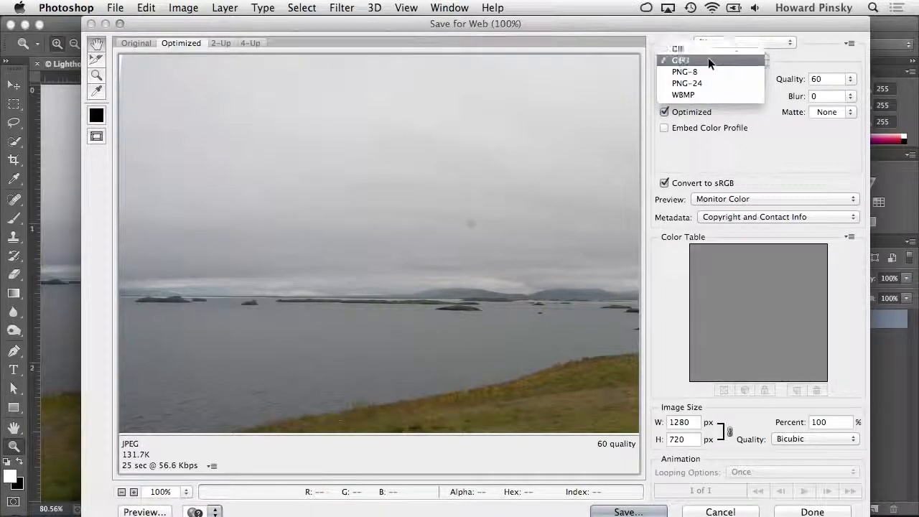
click(708, 60)
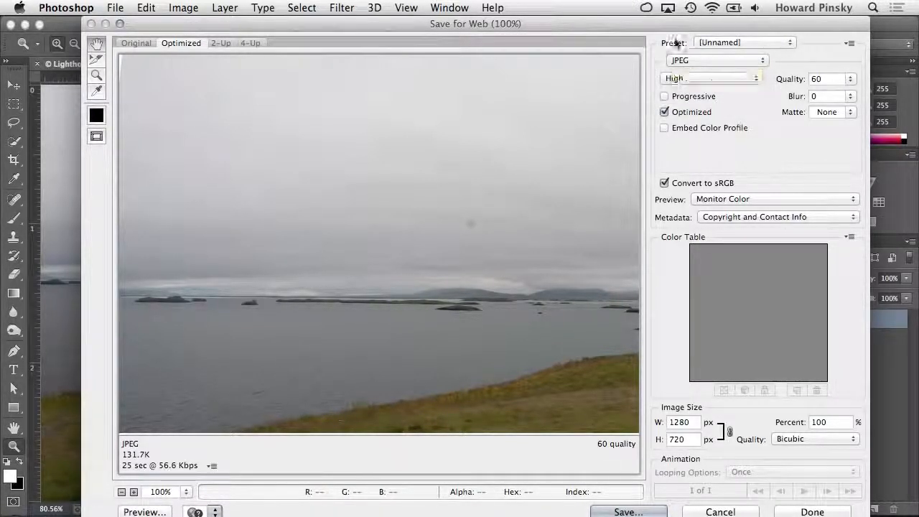
key(Escape)
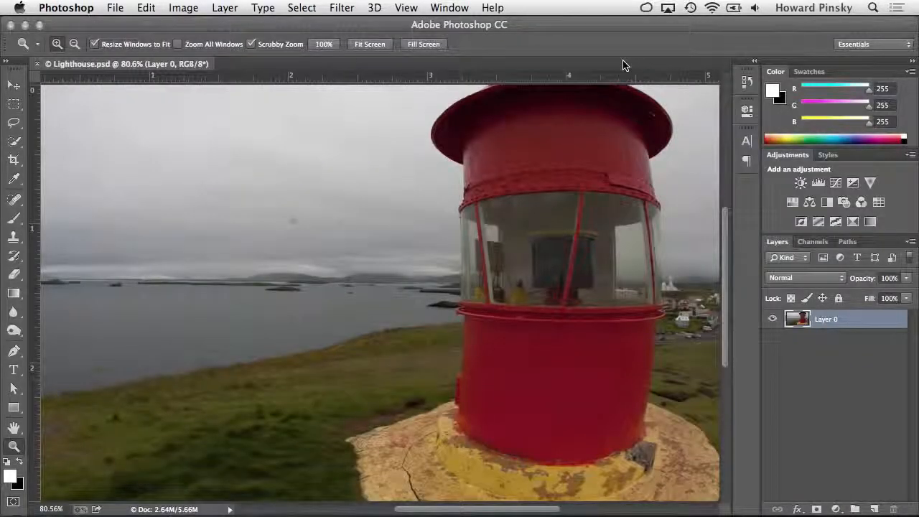